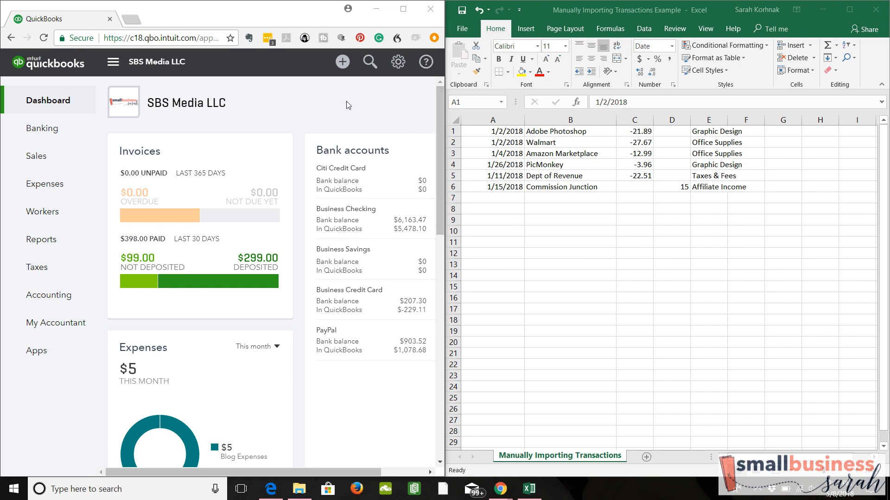
Create a new journal entry and set its journal date to 01/31/2018
{"action": "left_click", "coordinate": [343, 74]}
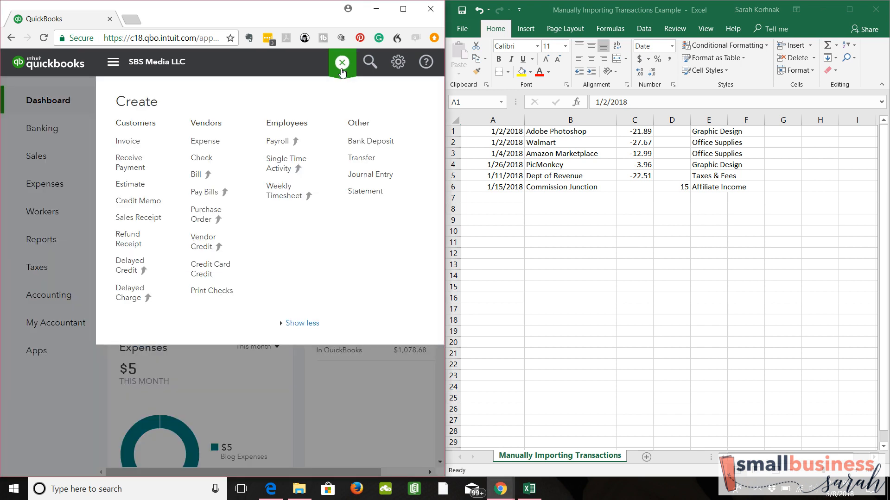
{"action": "left_click", "coordinate": [362, 180]}
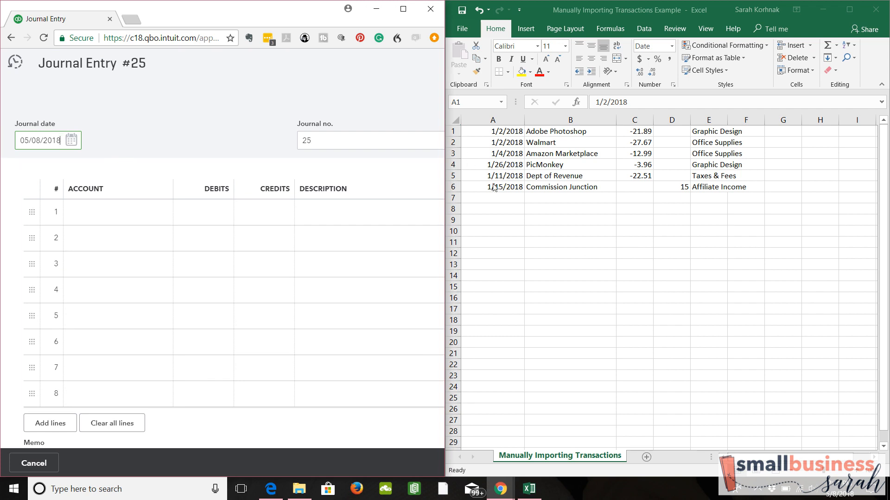
{"action": "left_click", "coordinate": [71, 141]}
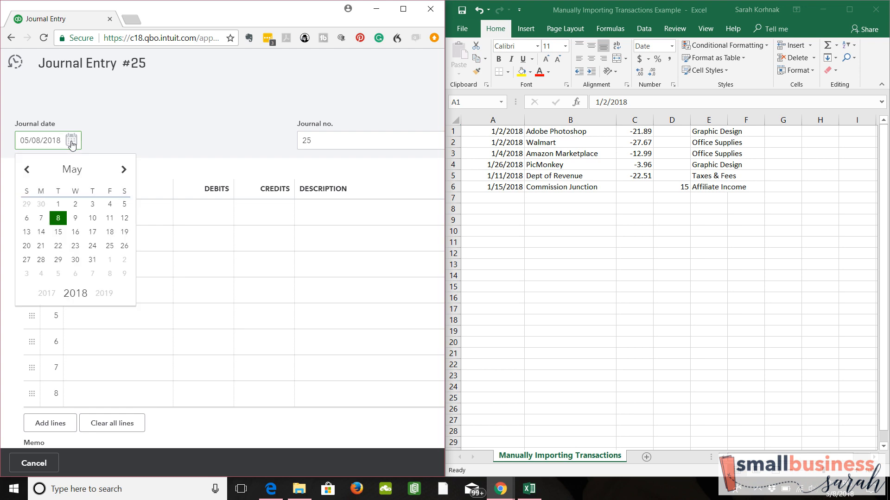
{"action": "left_click", "coordinate": [27, 170]}
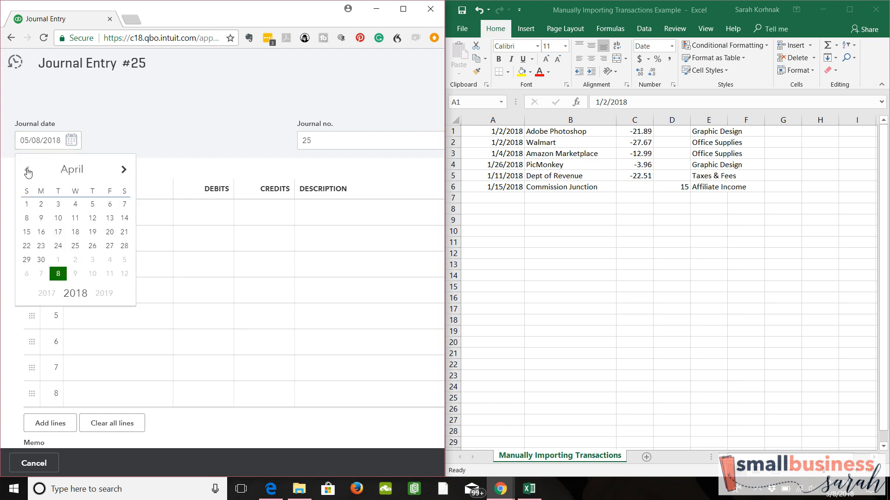
{"action": "left_click", "coordinate": [27, 170]}
{"action": "left_click", "coordinate": [28, 170]}
{"action": "left_click", "coordinate": [27, 170]}
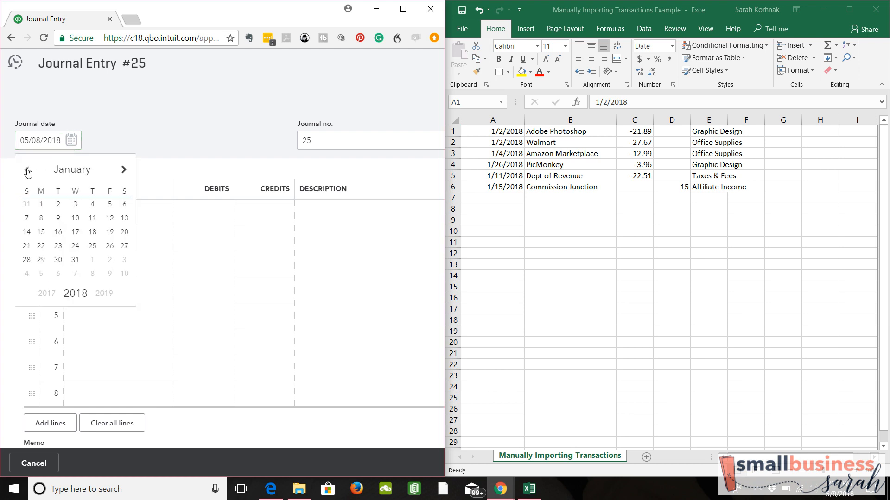
{"action": "left_click", "coordinate": [75, 261]}
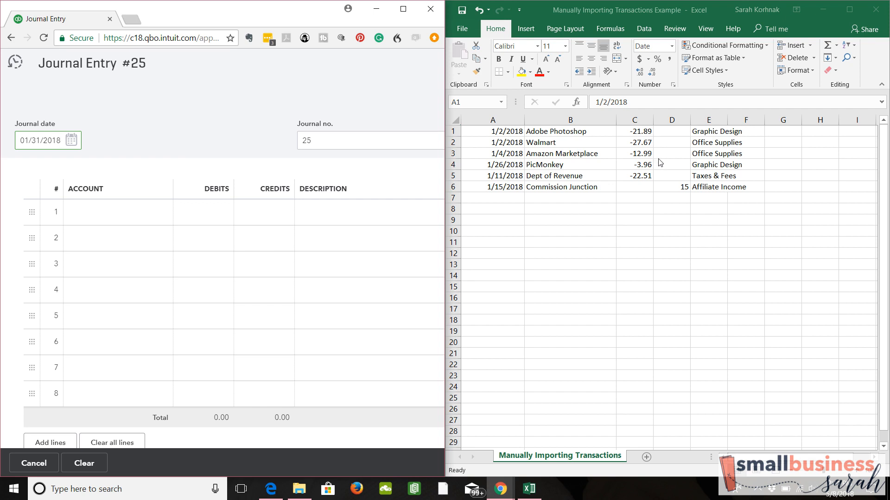
In the Excel sheet, select only the two Graphic Design amounts, C1 and C4, together to read their sum
{"action": "left_click", "coordinate": [635, 133]}
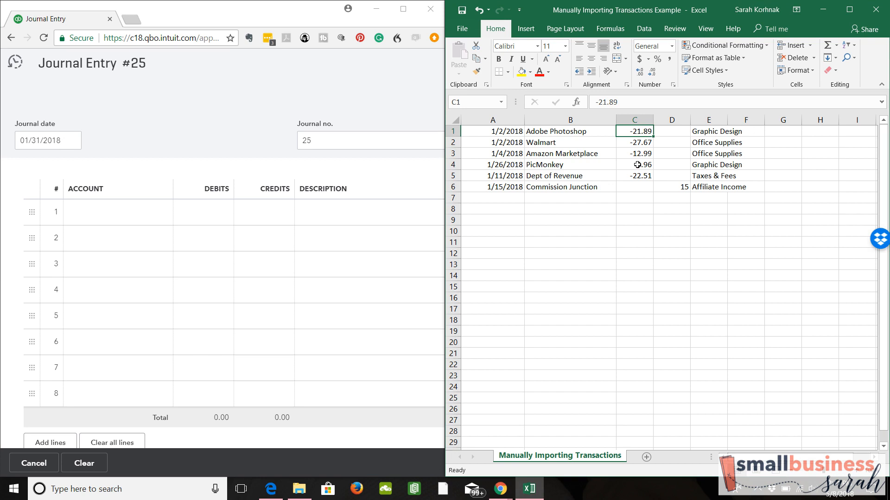
{"action": "left_click_drag", "start_coordinate": [638, 164], "coordinate": [636, 174]}
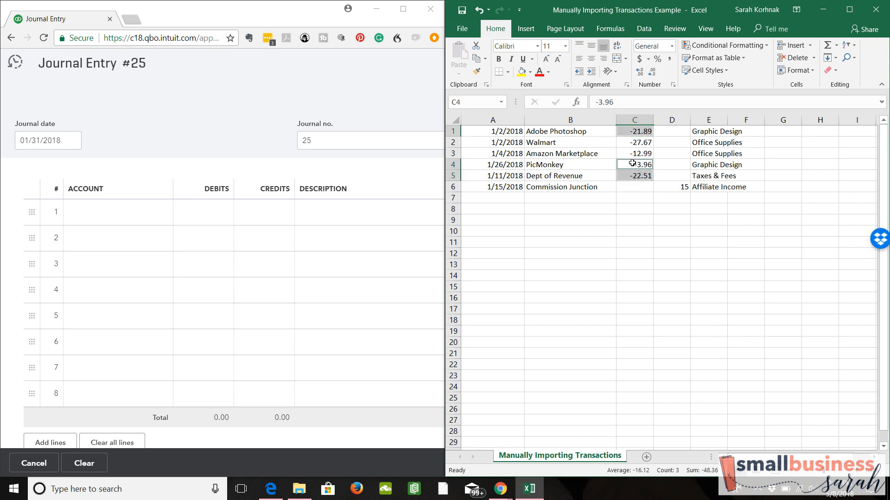
{"action": "left_click", "coordinate": [633, 163]}
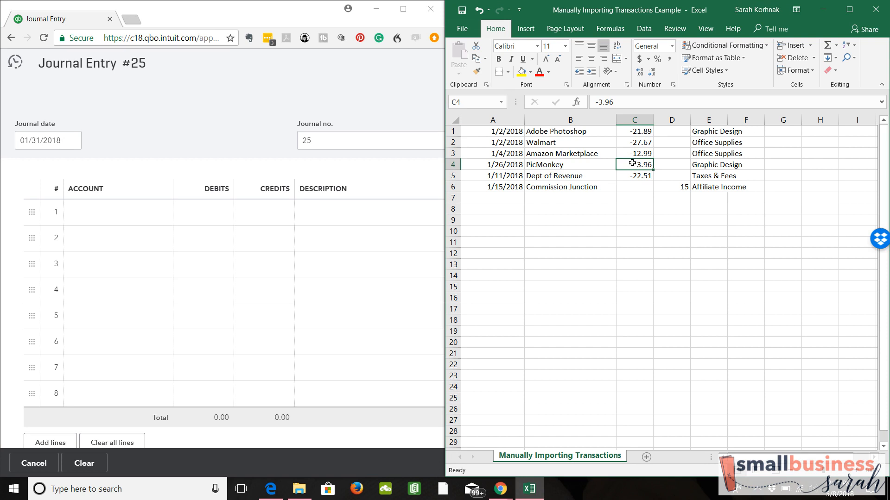
{"action": "left_click", "coordinate": [636, 128]}
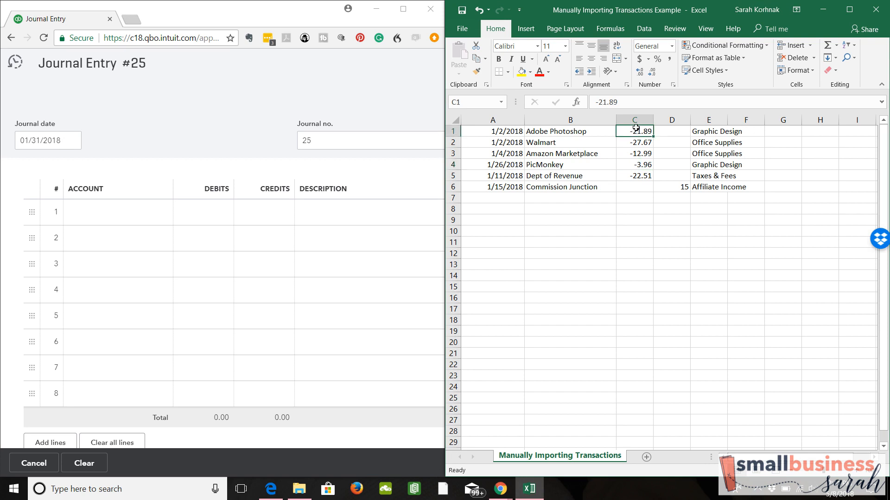
{"action": "left_click", "coordinate": [635, 165], "text": "ctrl"}
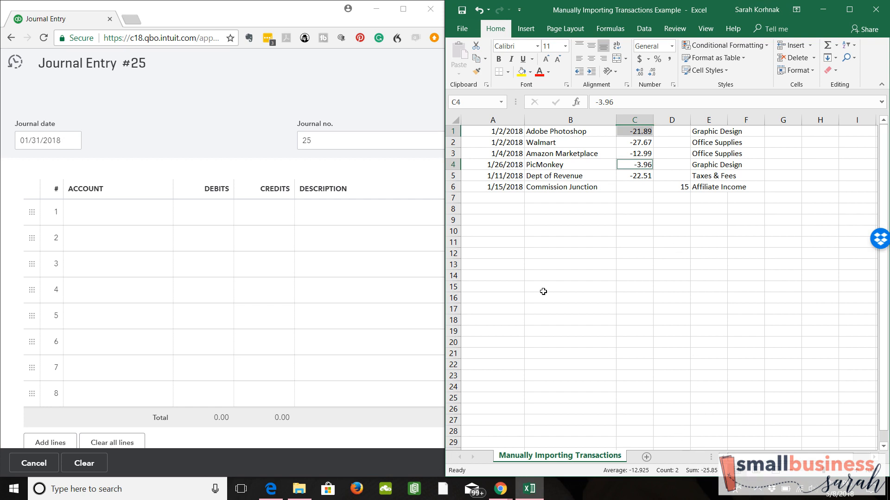
In QuickBooks, fill journal line 1 with the Blog Graphic Design account and a debit of 25.85
{"action": "left_click", "coordinate": [153, 212]}
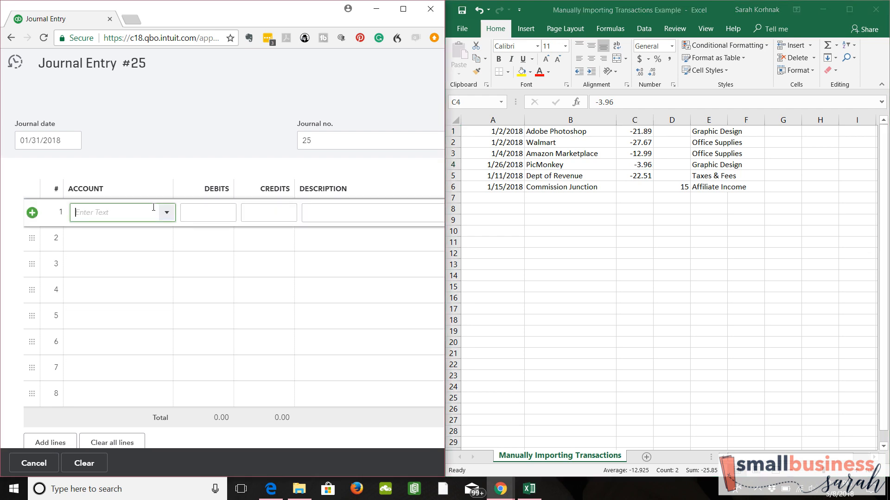
{"action": "type", "text": "Gra"}
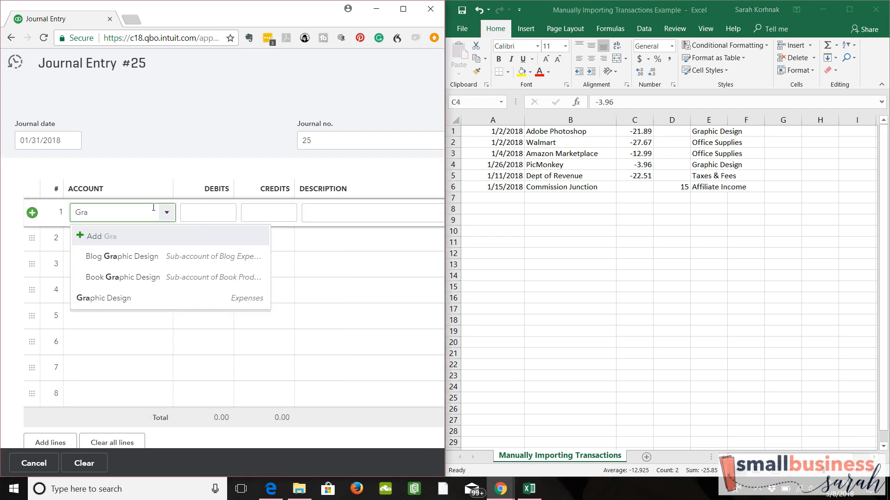
{"action": "left_click", "coordinate": [137, 257]}
{"action": "left_click", "coordinate": [214, 213]}
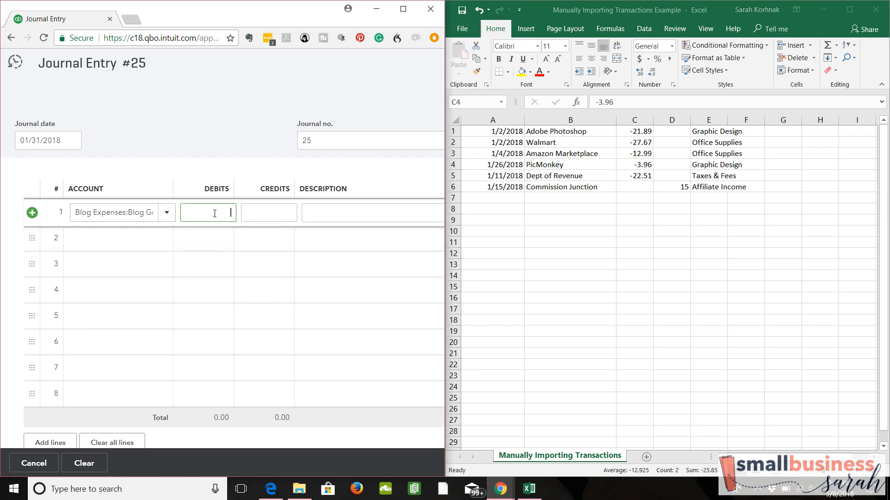
{"action": "type", "text": "25.85"}
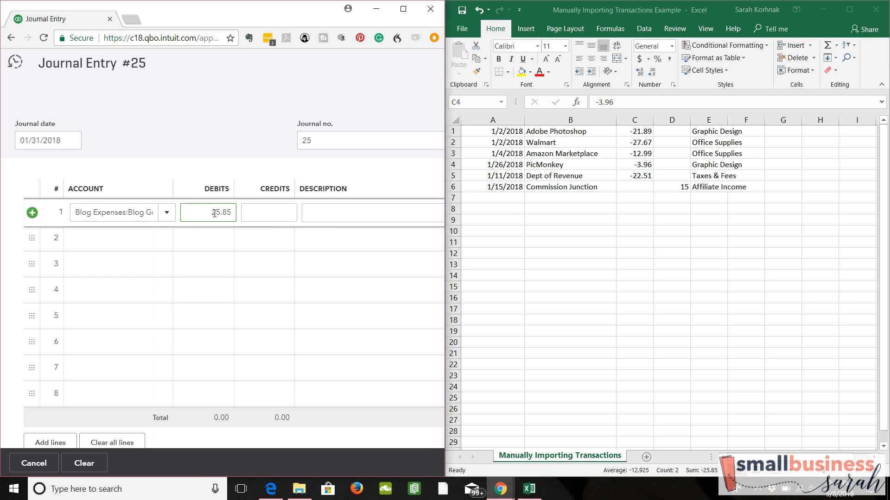
{"action": "left_click", "coordinate": [166, 242]}
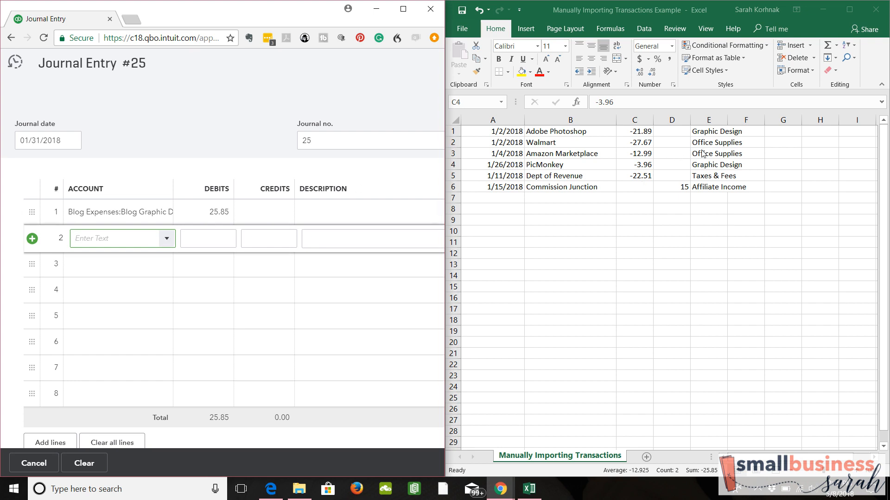
In the Excel sheet, select the two Office Supplies amounts, C2 and C3, to read their sum
{"action": "left_click", "coordinate": [622, 145]}
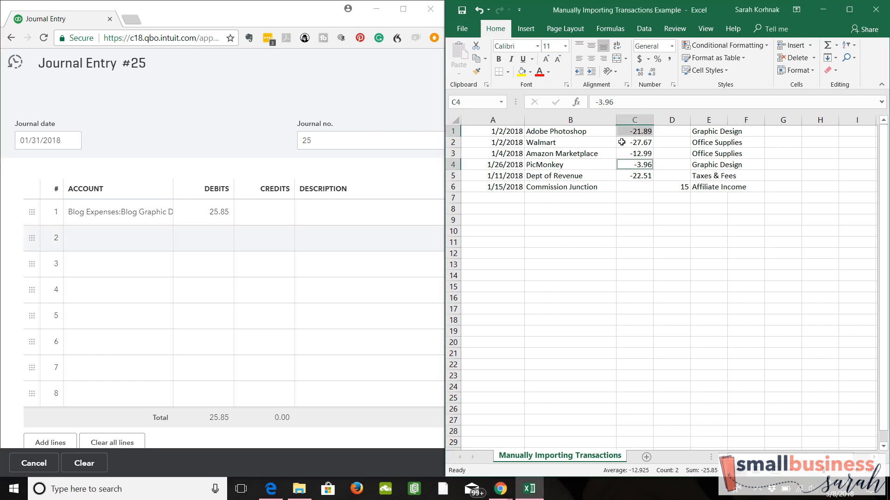
{"action": "left_click", "coordinate": [622, 145]}
{"action": "left_click_drag", "start_coordinate": [621, 145], "coordinate": [622, 152]}
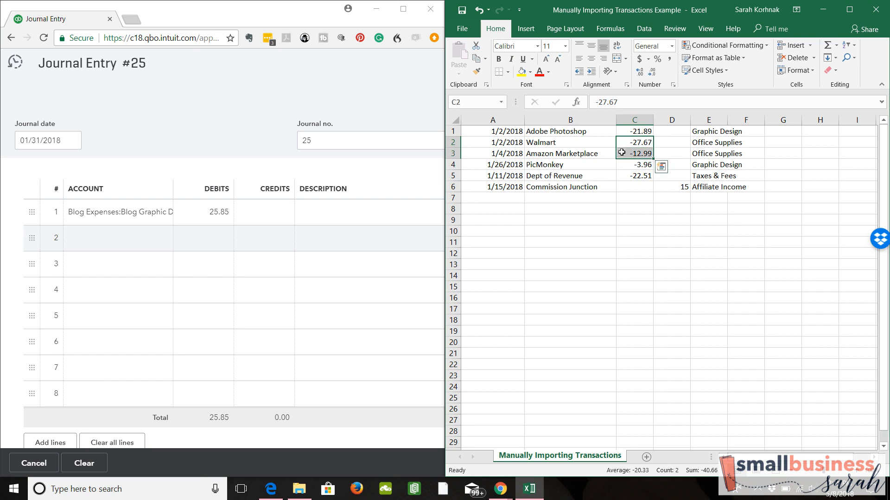
In QuickBooks, fill journal line 2 with the Office Expenses account and a debit of 40.66
{"action": "left_click", "coordinate": [163, 240]}
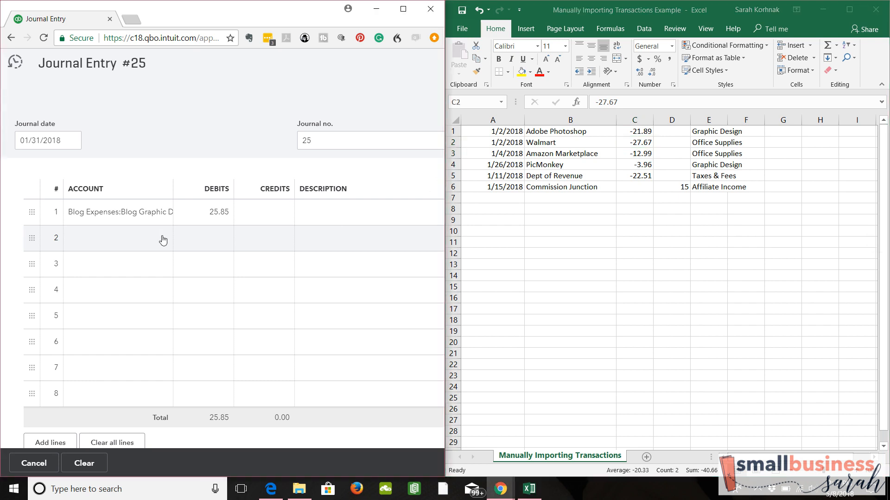
{"action": "left_click", "coordinate": [163, 240]}
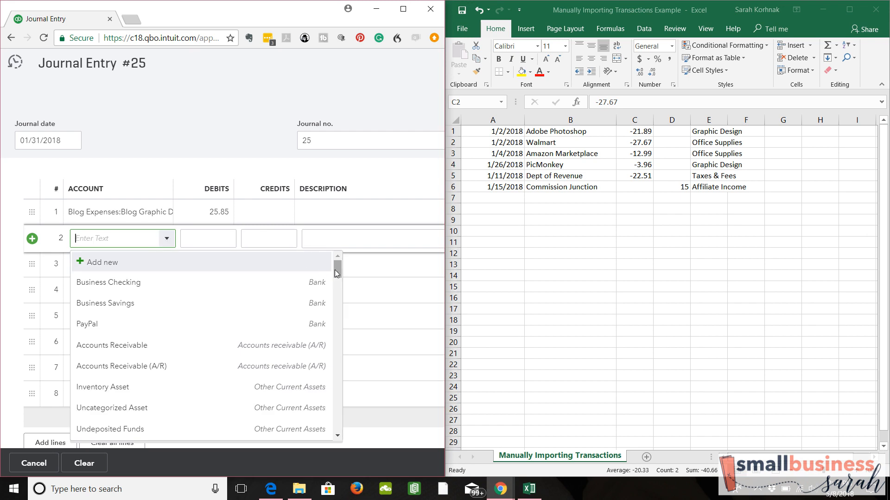
{"action": "left_click_drag", "start_coordinate": [335, 270], "coordinate": [339, 401]}
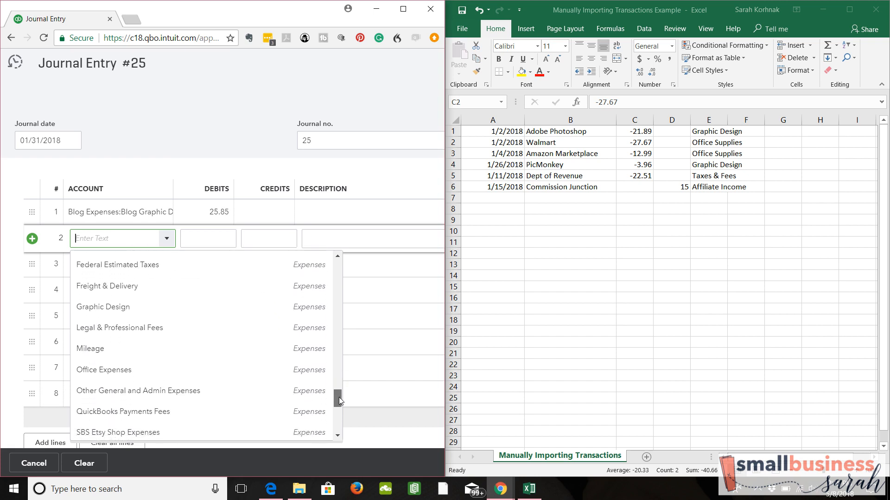
{"action": "left_click", "coordinate": [176, 371]}
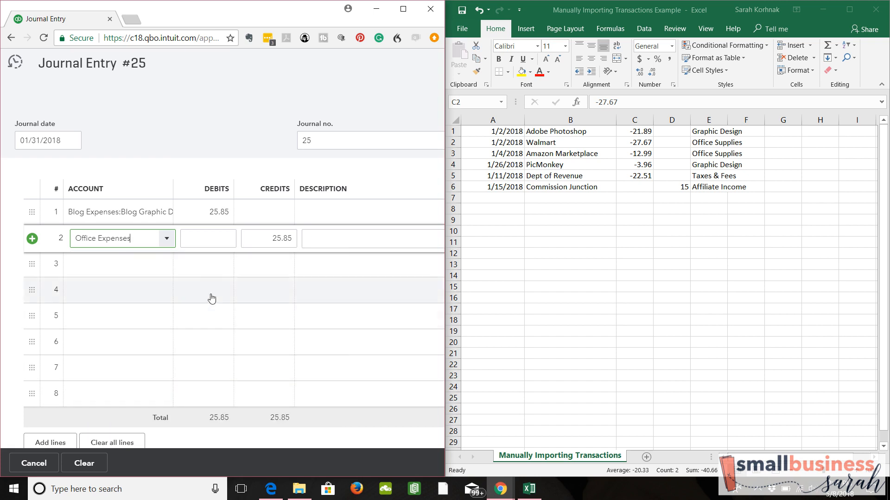
{"action": "left_click", "coordinate": [219, 244]}
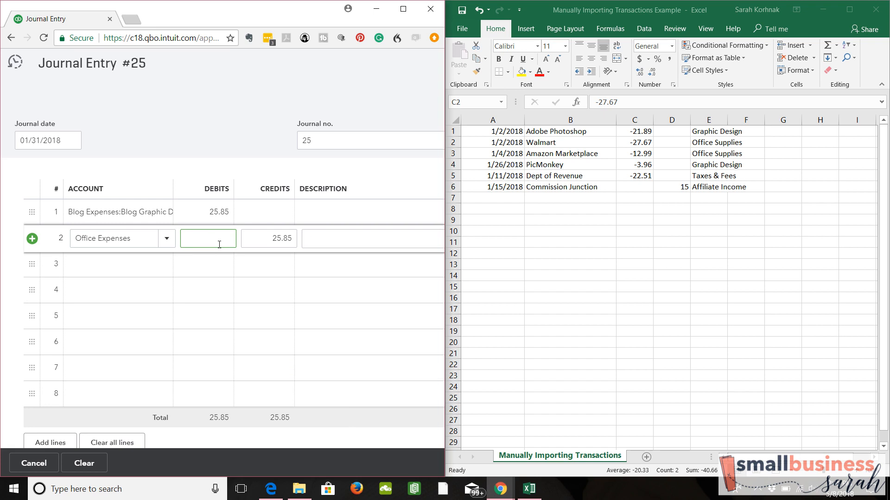
{"action": "type", "text": "40.66"}
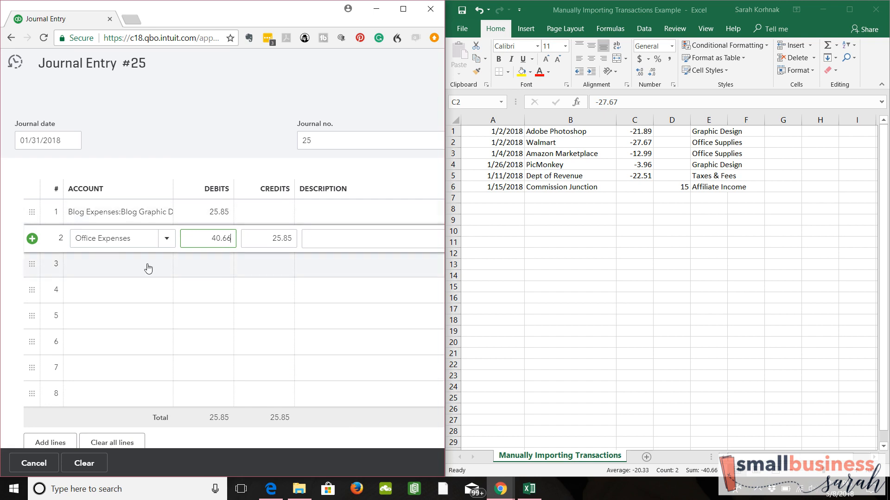
Fill journal line 3 with the Taxes & Licenses account and a debit of 22.51
{"action": "left_click", "coordinate": [171, 270]}
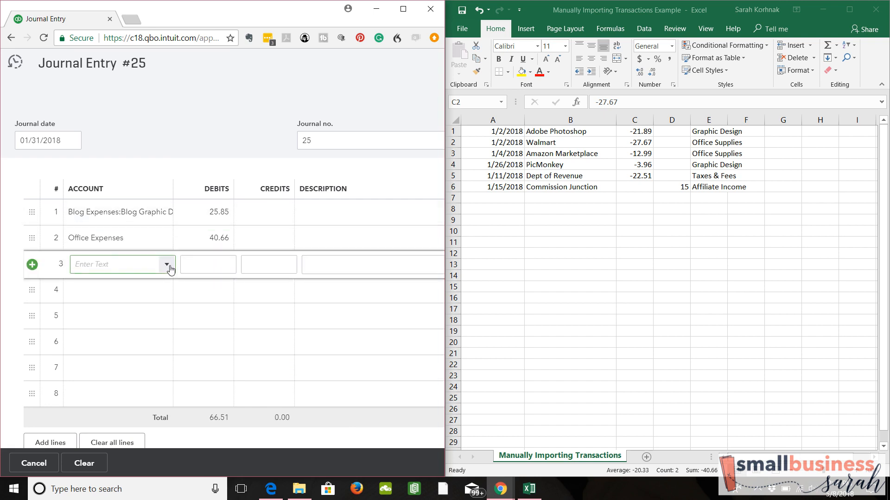
{"action": "type", "text": "tax"}
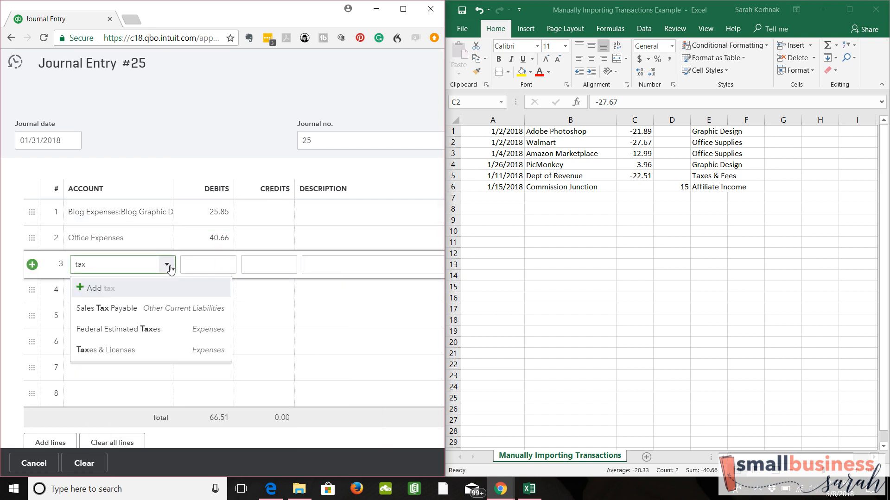
{"action": "left_click", "coordinate": [117, 349]}
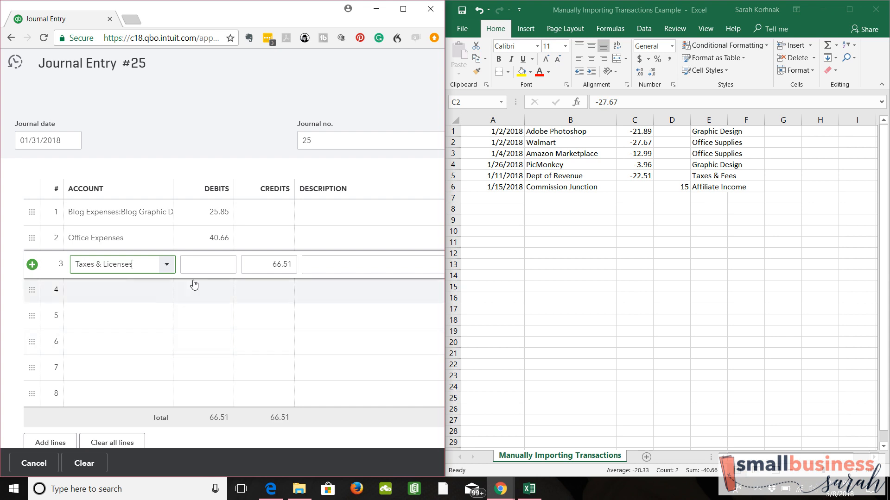
{"action": "left_click", "coordinate": [220, 264]}
{"action": "type", "text": "22.51"}
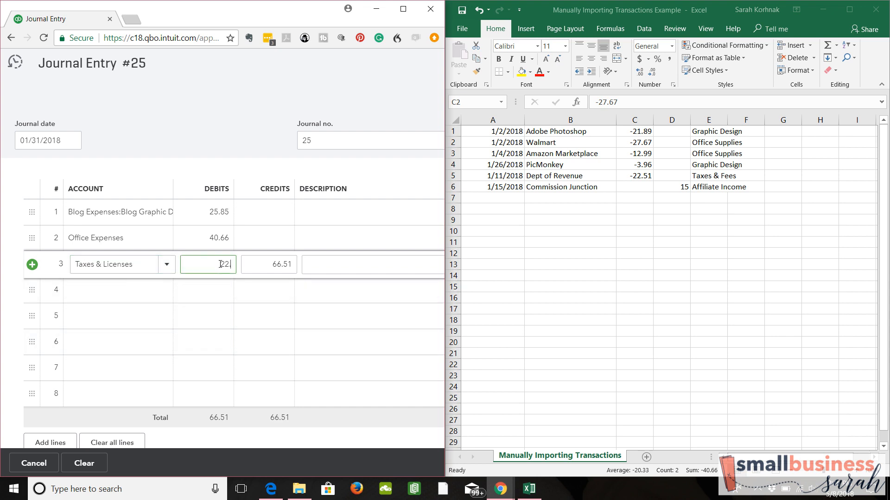
{"action": "left_click", "coordinate": [166, 299]}
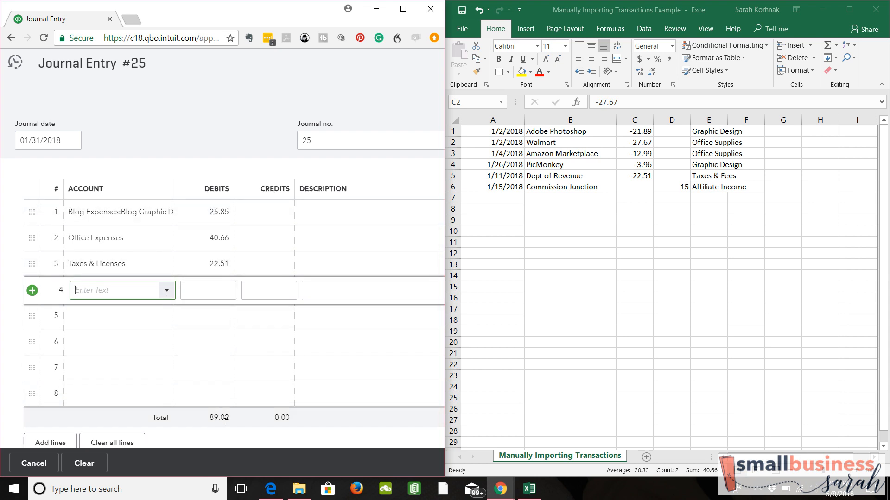
In the Excel sheet, select all expense amounts in C1:C5 to check their sum against the journal's debit total
{"action": "left_click", "coordinate": [623, 132]}
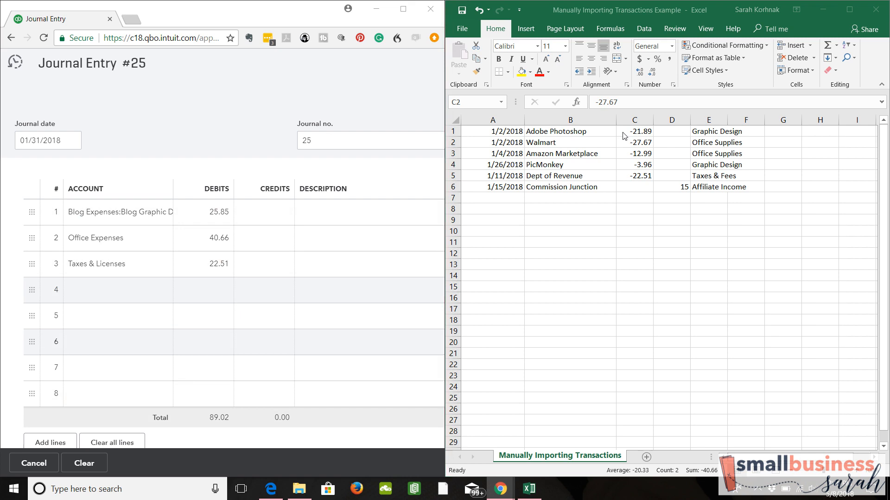
{"action": "left_click_drag", "start_coordinate": [623, 133], "coordinate": [626, 175]}
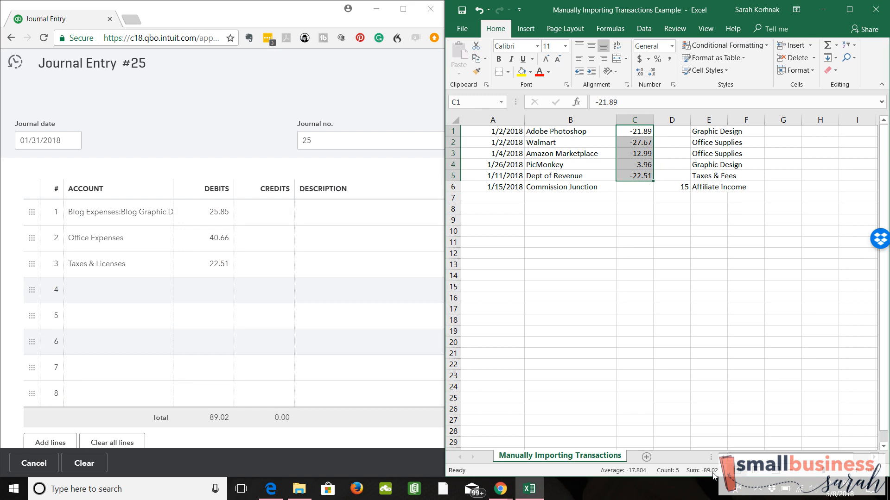
{"action": "left_click", "coordinate": [653, 246]}
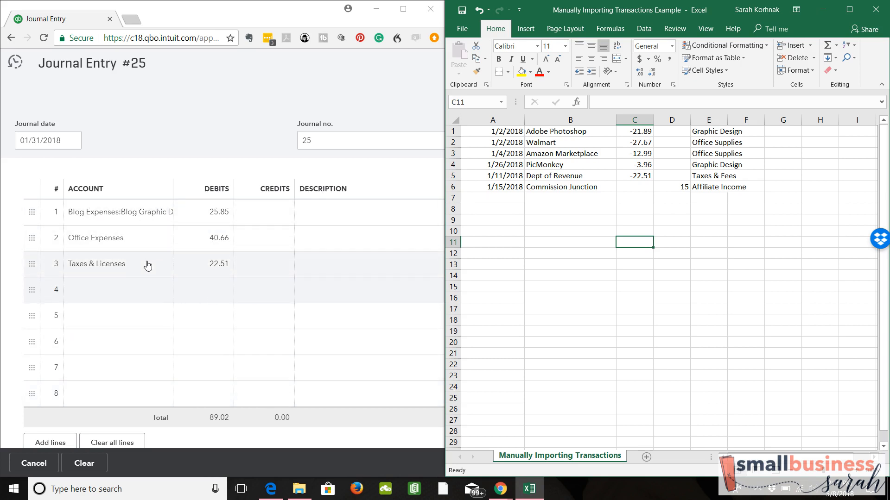
In QuickBooks, assign the Owner Contribution equity account to journal line 4 as the balancing credit
{"action": "left_click", "coordinate": [162, 297]}
{"action": "left_click", "coordinate": [164, 294]}
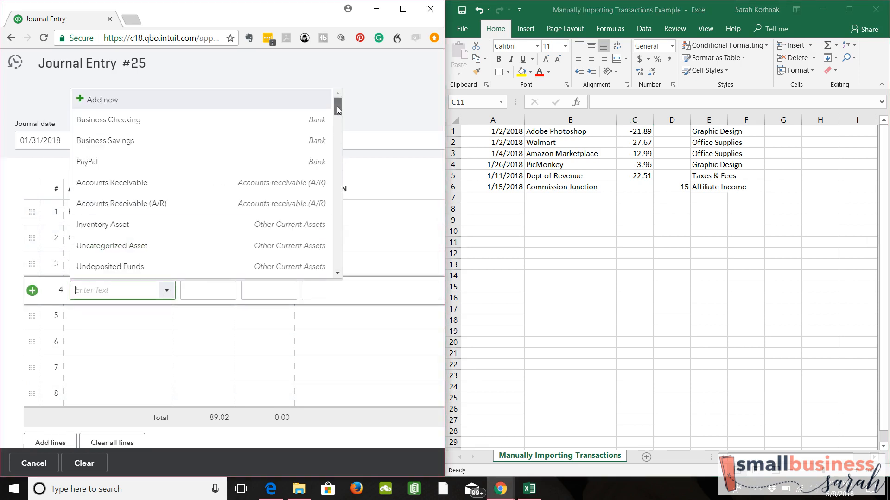
{"action": "left_click_drag", "start_coordinate": [337, 110], "coordinate": [337, 133]}
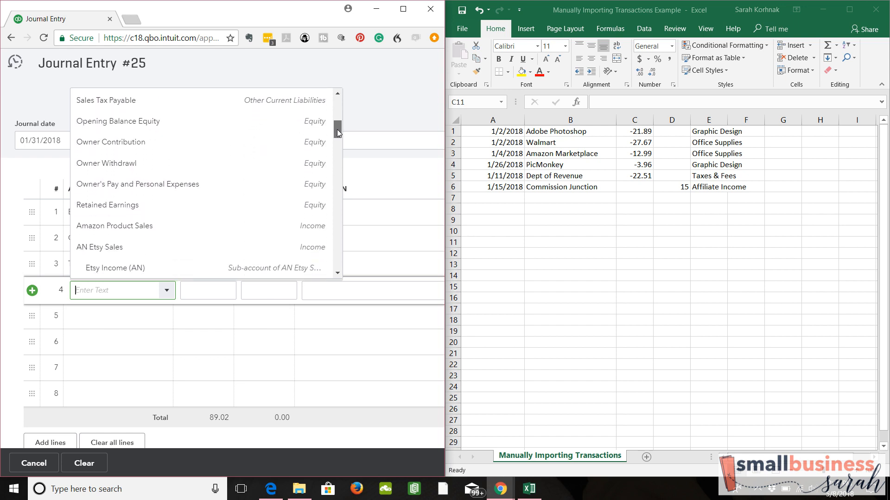
{"action": "left_click", "coordinate": [229, 147]}
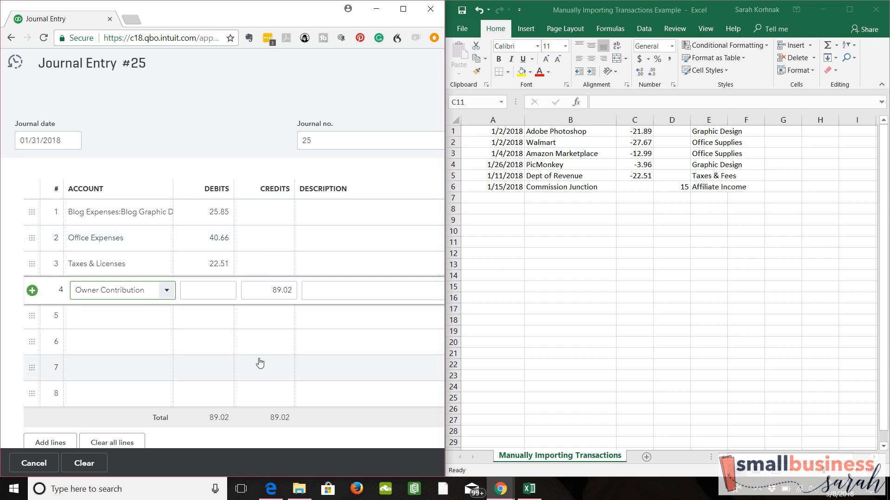
Fill journal line 5 with the Affiliate Income sub-account of Blog Income and a credit of 15.00
{"action": "left_click", "coordinate": [164, 324]}
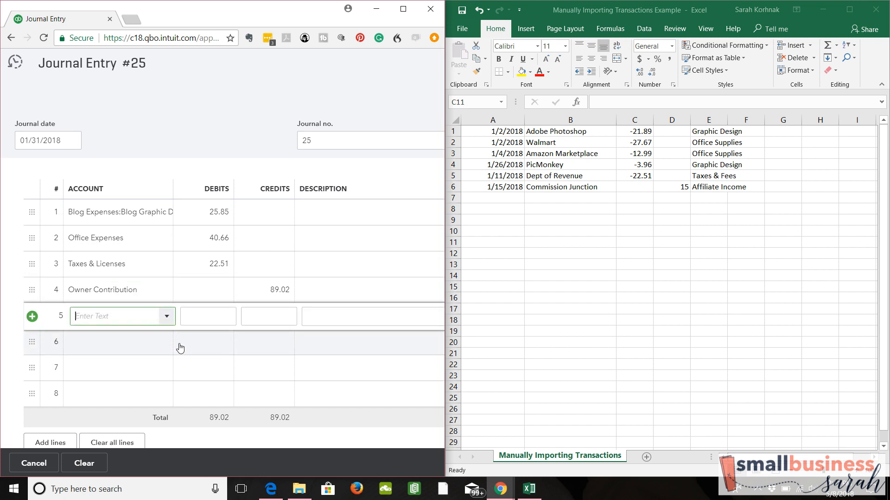
{"action": "left_click", "coordinate": [167, 319]}
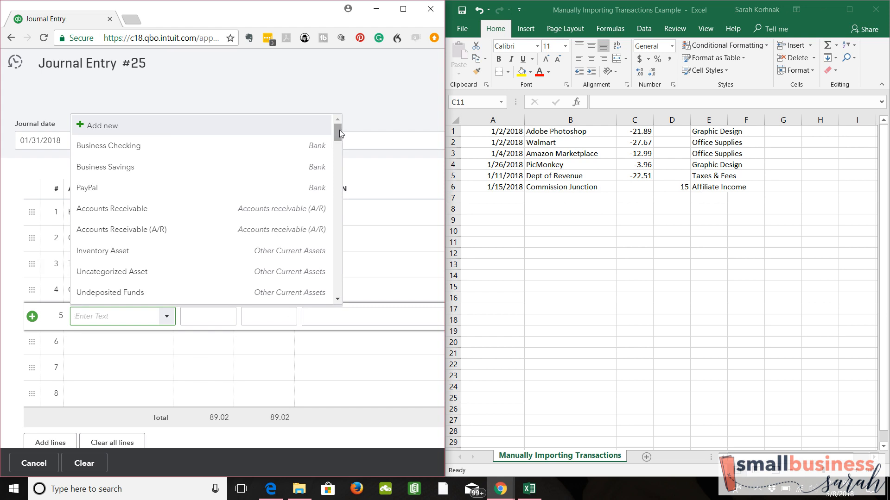
{"action": "left_click_drag", "start_coordinate": [340, 130], "coordinate": [340, 165]}
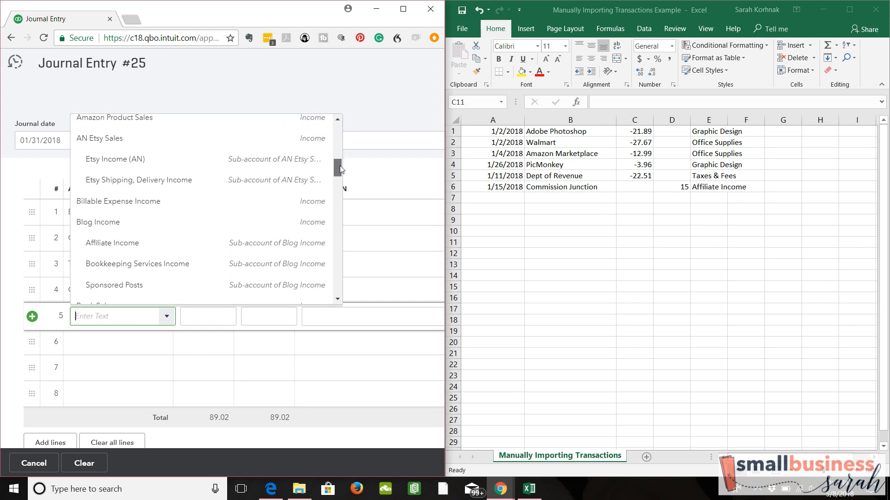
{"action": "left_click", "coordinate": [181, 244]}
{"action": "left_click", "coordinate": [275, 316]}
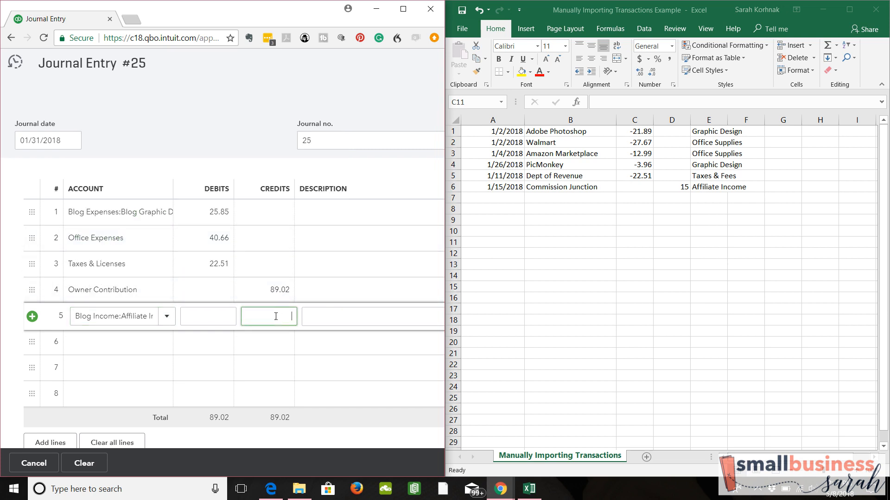
{"action": "type", "text": "15.00"}
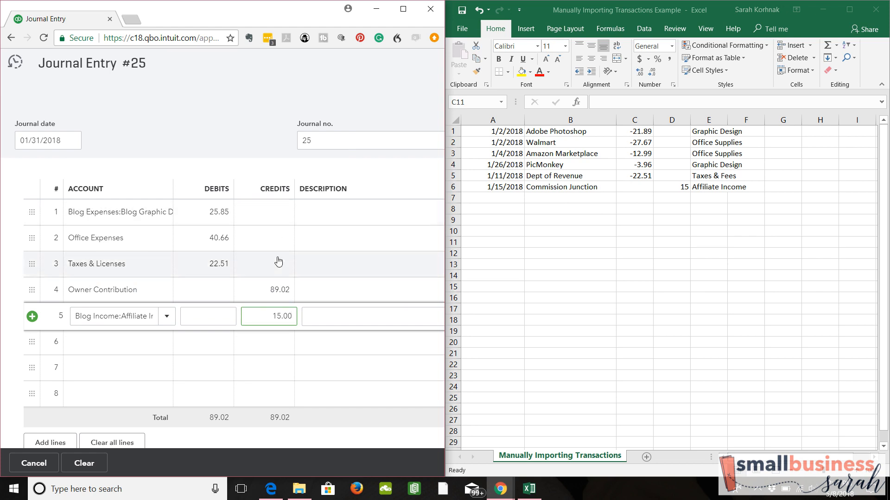
Assign the Owner's Pay and Personal Expenses equity account to journal line 6 as the balancing debit
{"action": "left_click", "coordinate": [163, 349]}
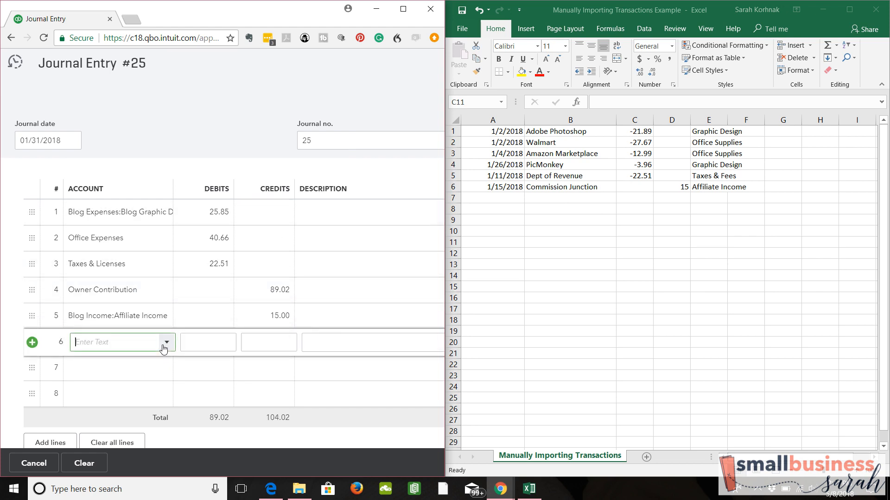
{"action": "left_click", "coordinate": [166, 343]}
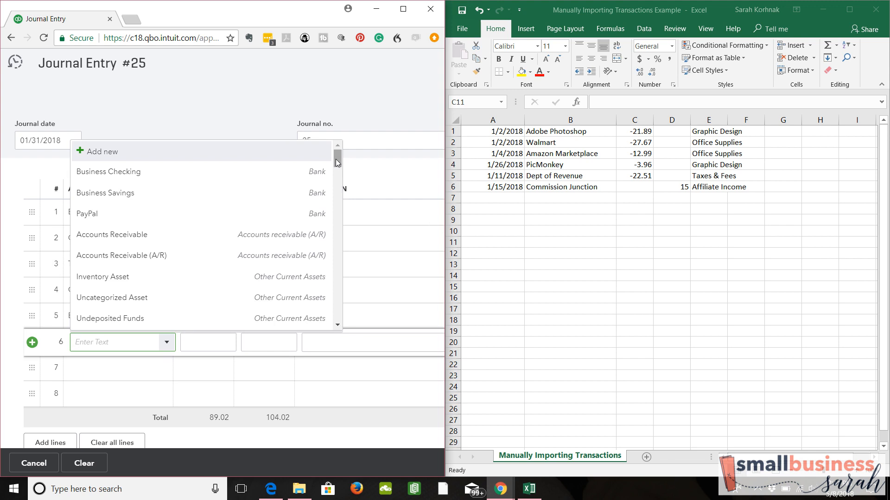
{"action": "left_click_drag", "start_coordinate": [335, 160], "coordinate": [337, 179]}
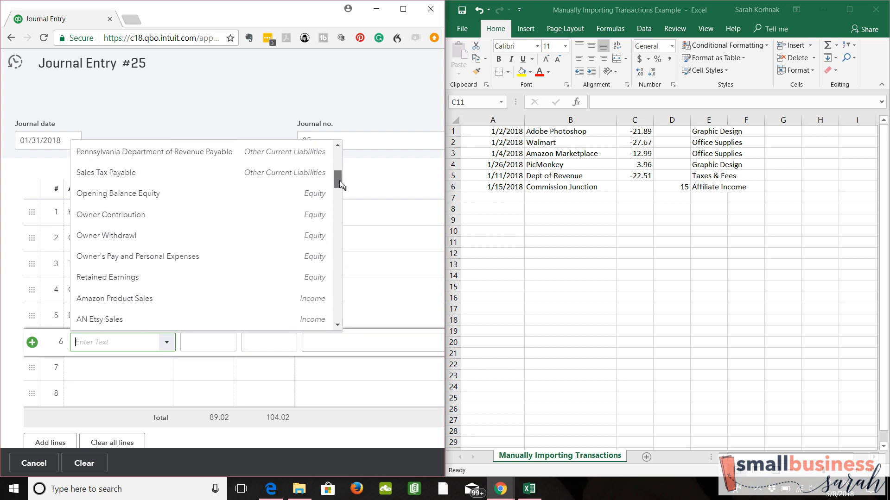
{"action": "left_click", "coordinate": [227, 262]}
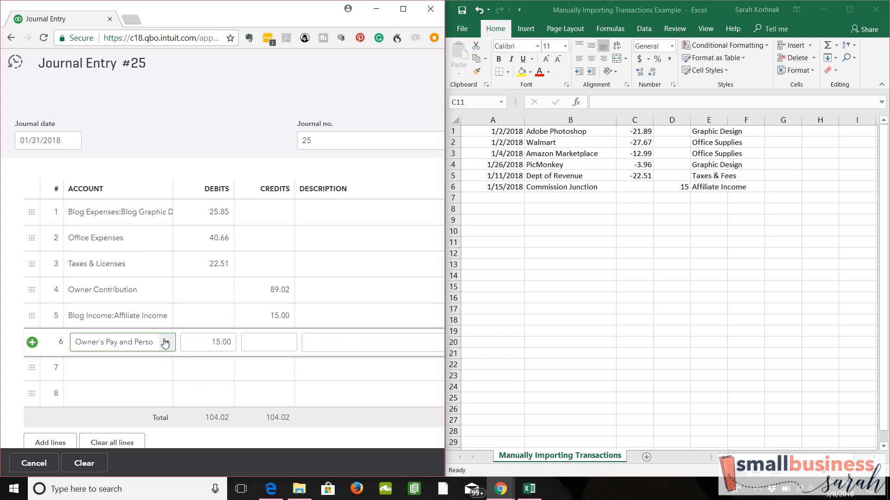